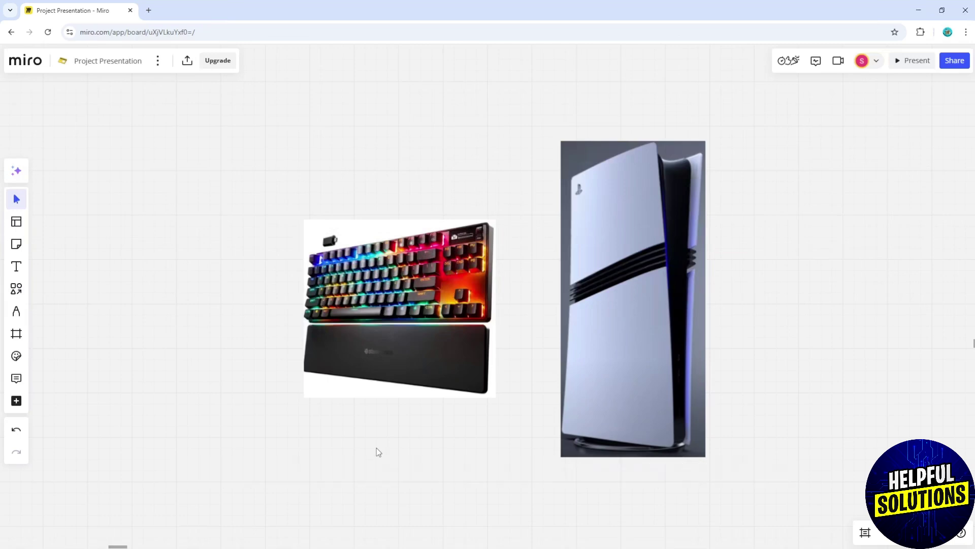
# Switch to the Pen tool and nudge the board left toward the USB dongle image.
pyautogui.click(18, 310)
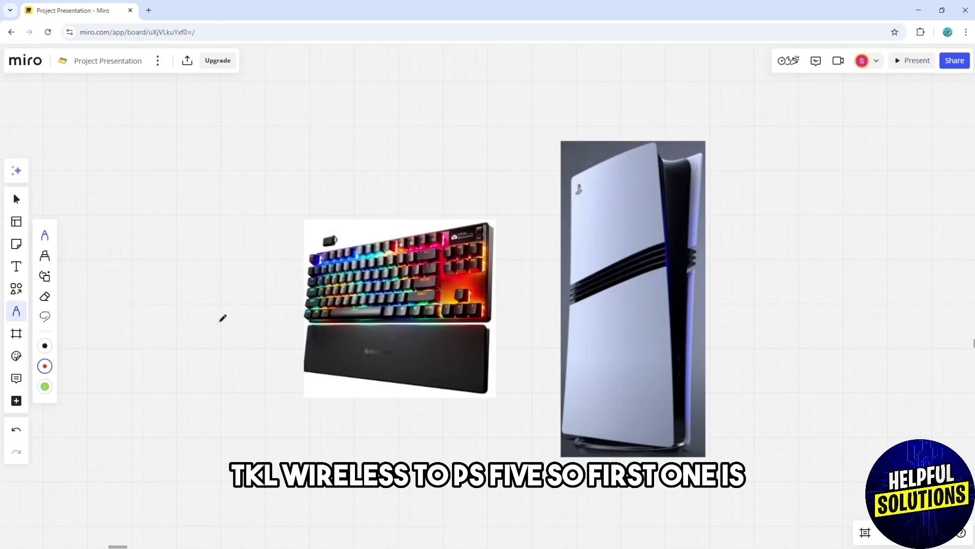
pyautogui.moveTo(283, 379); pyautogui.dragTo(267, 379)
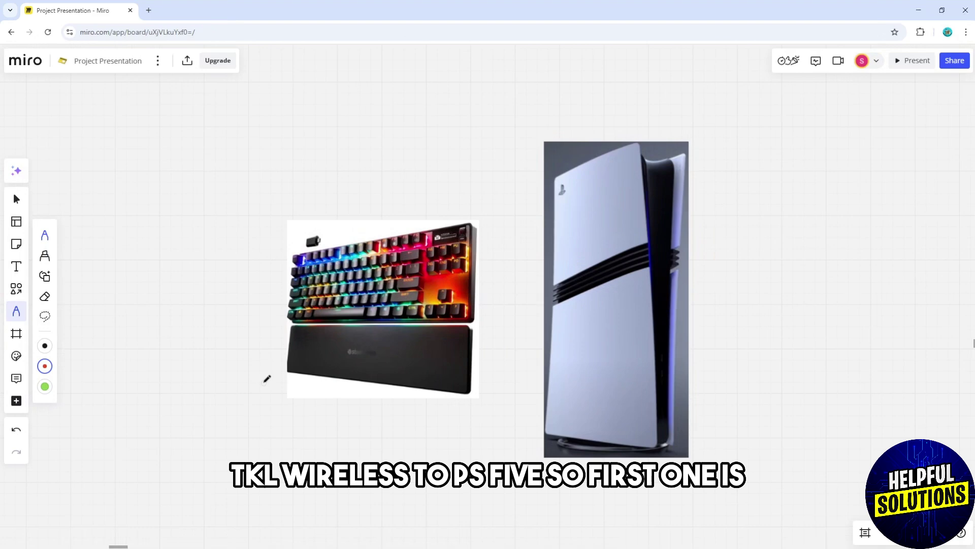
# Draw red arrows at the USB dongle and from the dongle to the console's USB port.
pyautogui.moveTo(866, 320); pyautogui.dragTo(340, 323)
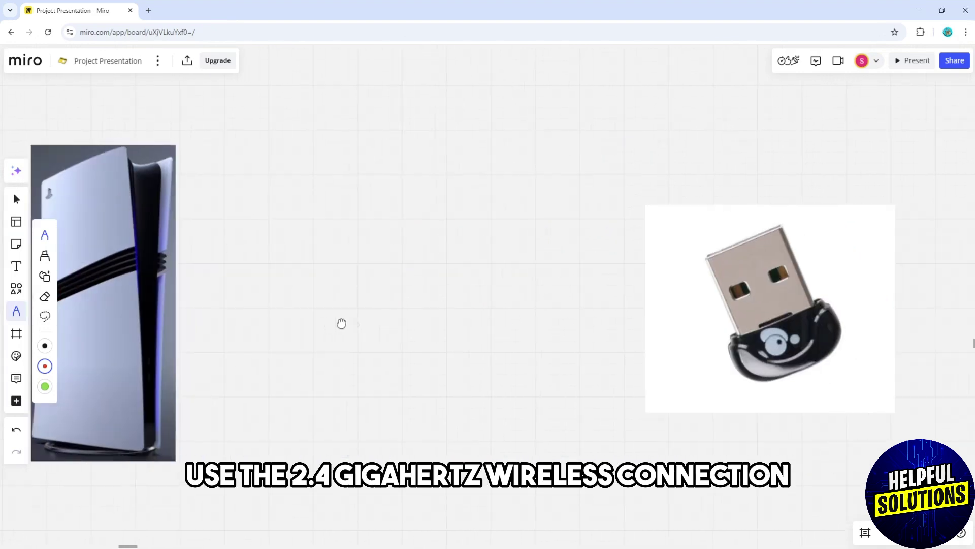
pyautogui.moveTo(566, 346); pyautogui.dragTo(383, 347)
pyautogui.scroll(-2, 416, 362)
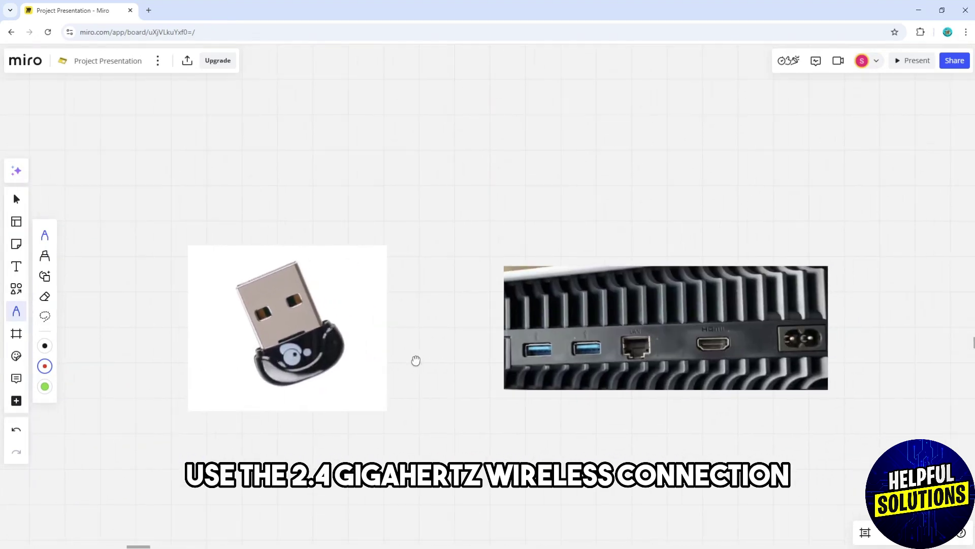
pyautogui.moveTo(418, 210)
pyautogui.mouseDown()
pyautogui.moveTo(373, 215)
pyautogui.moveTo(389, 241)
pyautogui.moveTo(370, 207)
pyautogui.mouseUp()
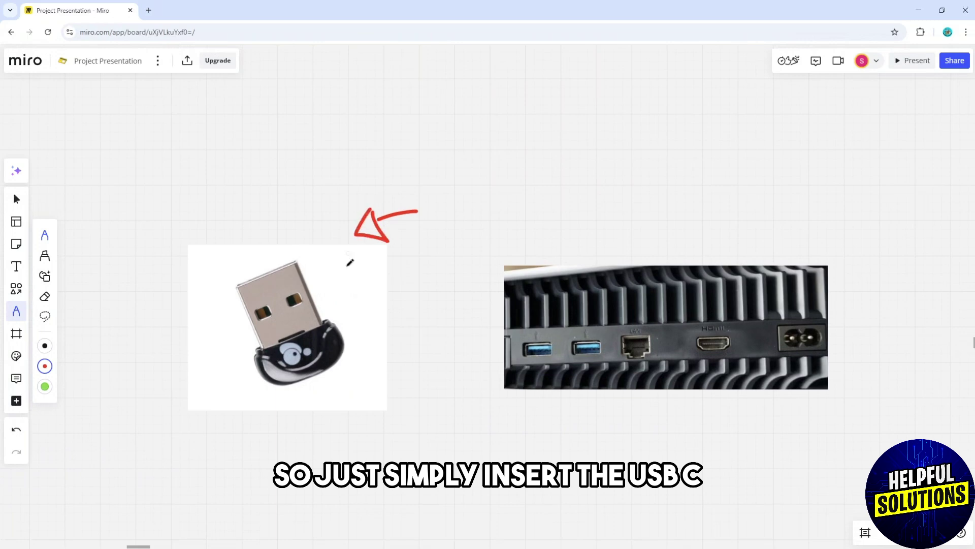
pyautogui.moveTo(366, 322)
pyautogui.mouseDown()
pyautogui.moveTo(525, 329)
pyautogui.moveTo(502, 337)
pyautogui.moveTo(536, 365)
pyautogui.moveTo(559, 318)
pyautogui.mouseUp()
# Pan the board across to the keyboard switch close-up image.
pyautogui.moveTo(660, 316); pyautogui.dragTo(638, 300)
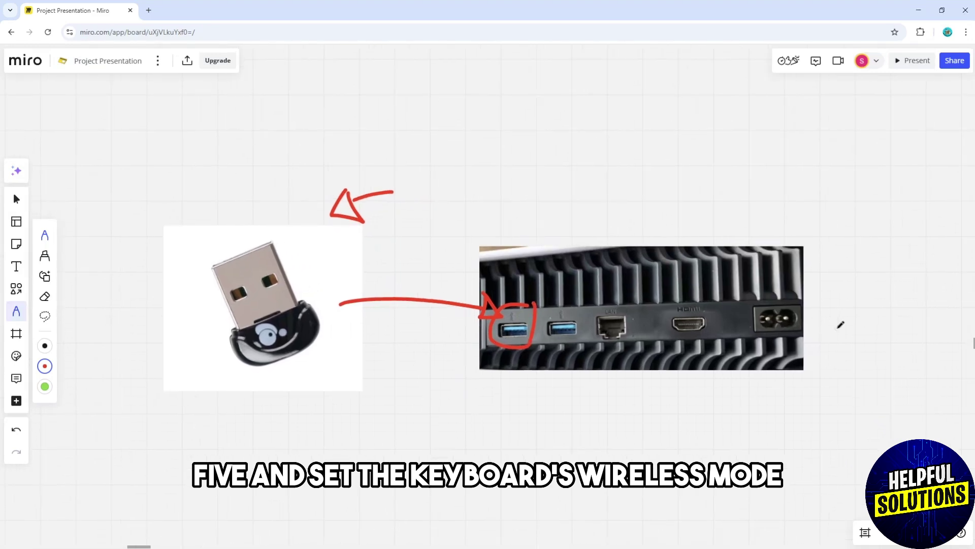
pyautogui.moveTo(838, 325); pyautogui.dragTo(343, 318)
pyautogui.moveTo(770, 334); pyautogui.dragTo(512, 334)
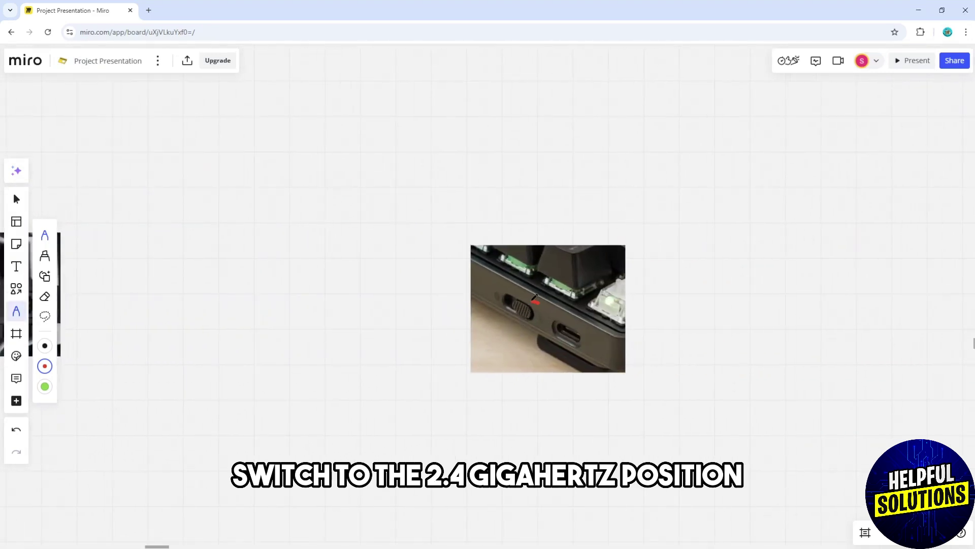
# Draw a red arrow at the keyboard's wireless switch and a red stroke toward the PS5.
pyautogui.moveTo(524, 284); pyautogui.dragTo(484, 297)
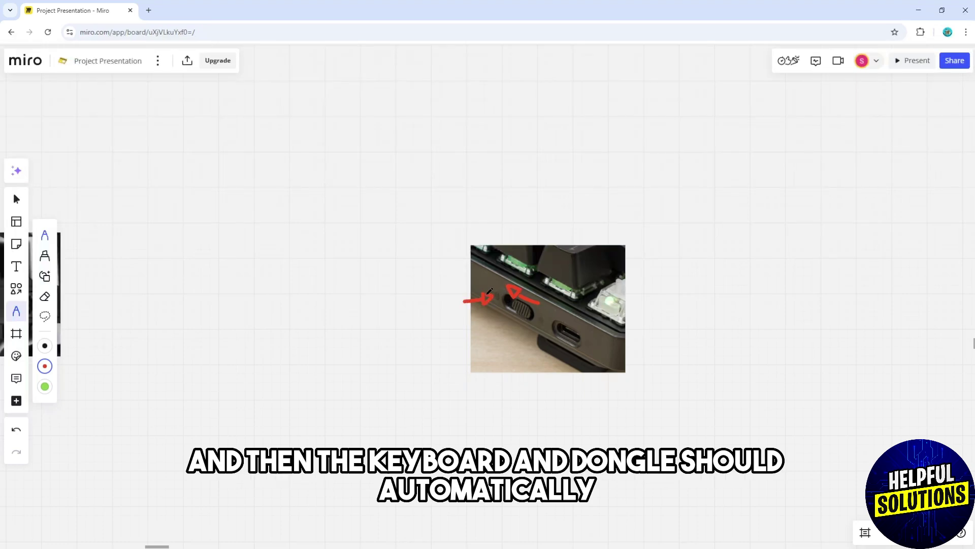
pyautogui.scroll(5, 703, 398)
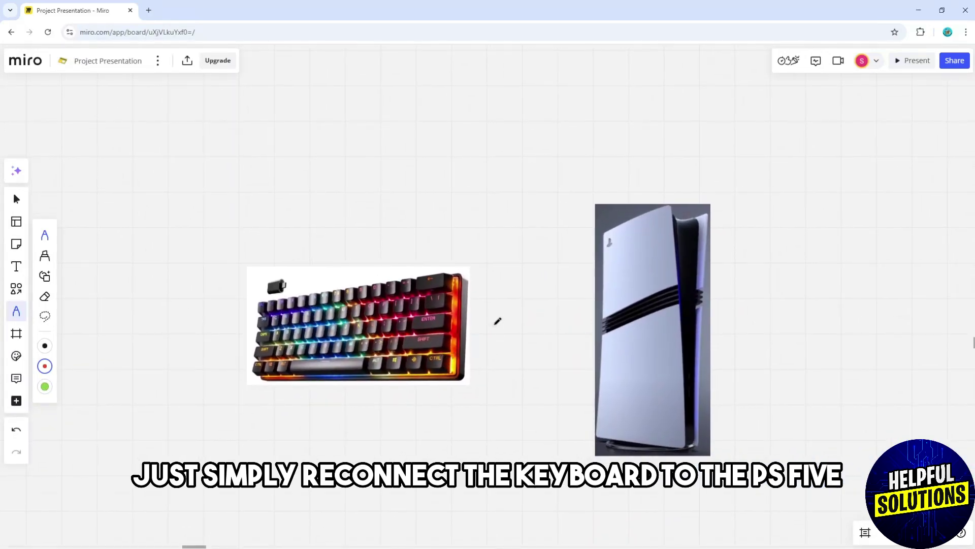
pyautogui.moveTo(493, 324)
pyautogui.mouseDown()
pyautogui.moveTo(563, 326)
pyautogui.moveTo(546, 320)
pyautogui.mouseUp()
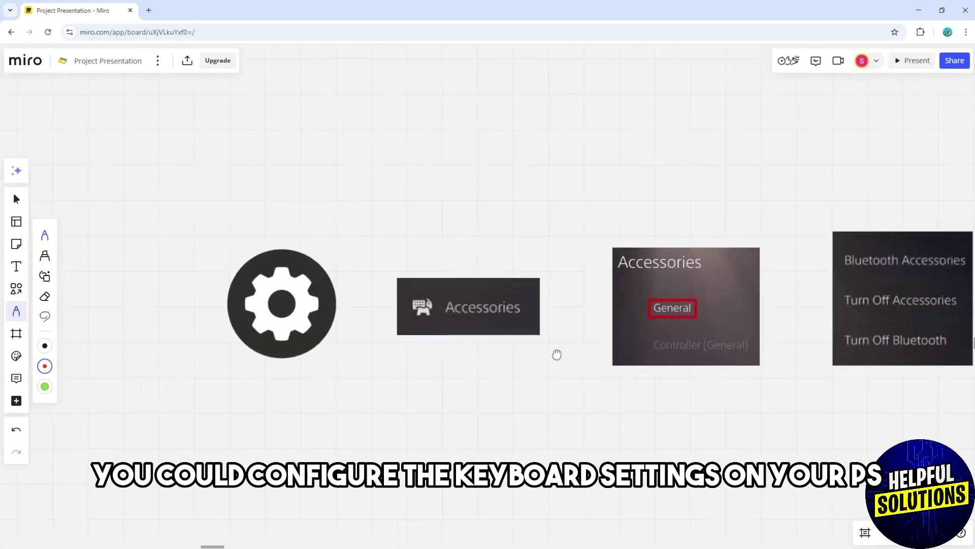
# Mark the settings gear, Accessories and General with red underlines, and circle Bluetooth Accessories.
pyautogui.moveTo(174, 363); pyautogui.dragTo(264, 367)
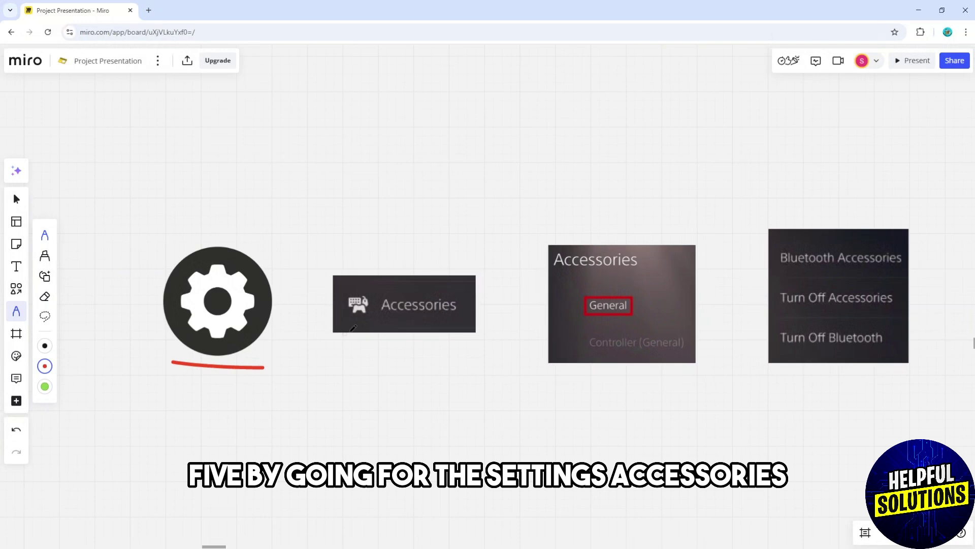
pyautogui.moveTo(366, 320); pyautogui.dragTo(482, 317)
pyautogui.moveTo(566, 319); pyautogui.dragTo(440, 316)
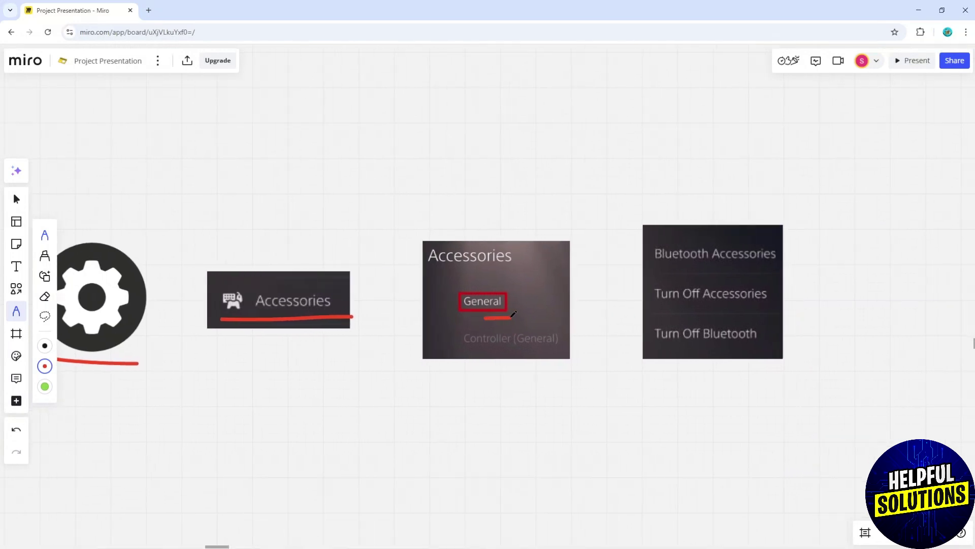
pyautogui.moveTo(512, 314); pyautogui.dragTo(458, 318)
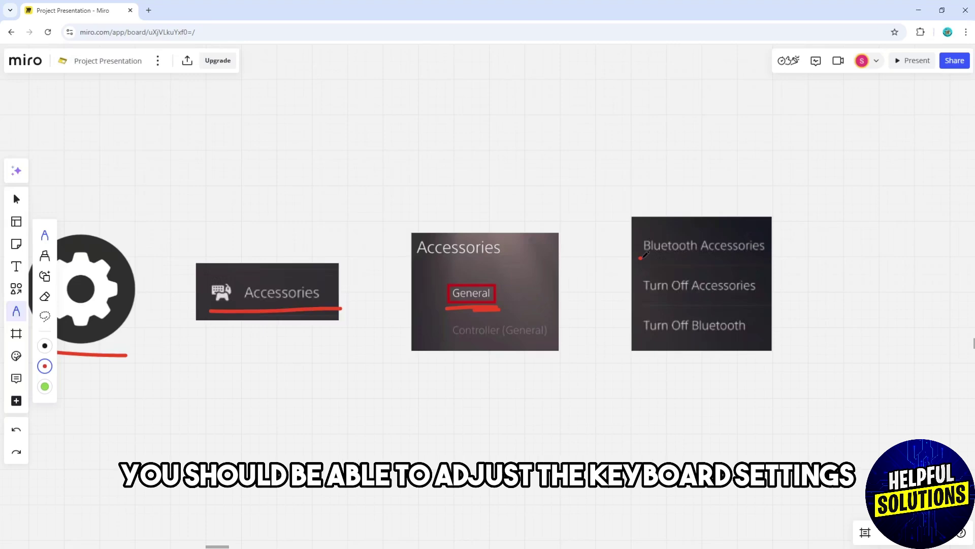
pyautogui.moveTo(642, 258)
pyautogui.mouseDown()
pyautogui.moveTo(719, 258)
pyautogui.moveTo(772, 244)
pyautogui.moveTo(665, 227)
pyautogui.moveTo(630, 238)
pyautogui.moveTo(640, 254)
pyautogui.mouseUp()
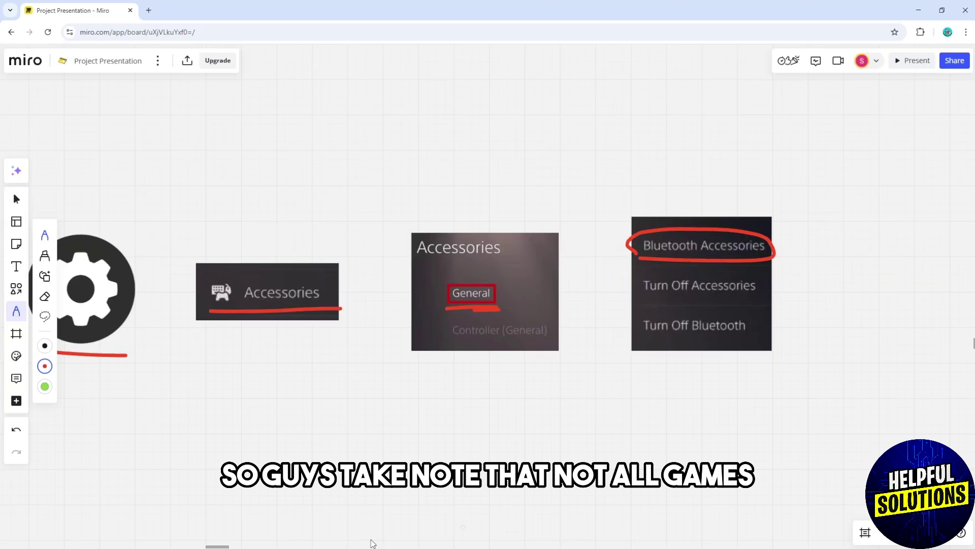
pyautogui.moveTo(913, 296); pyautogui.dragTo(777, 303)
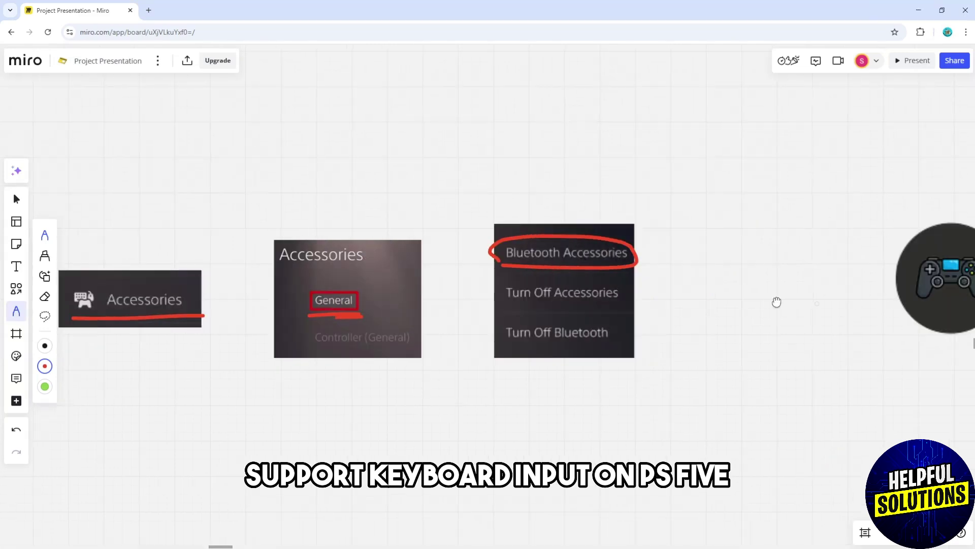
pyautogui.hscroll(5, 776, 302)
pyautogui.scroll(5, 565, 348)
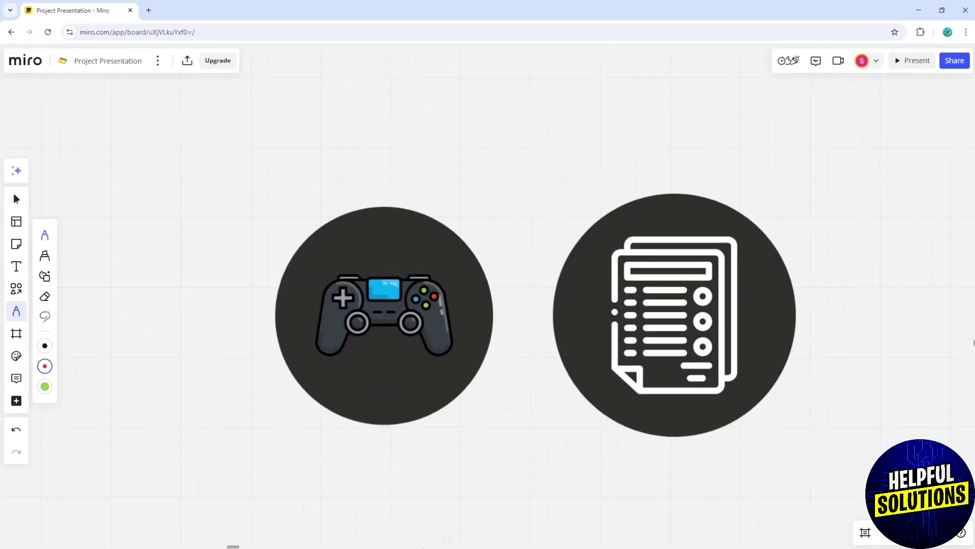
pyautogui.scroll(-1, 491, 404)
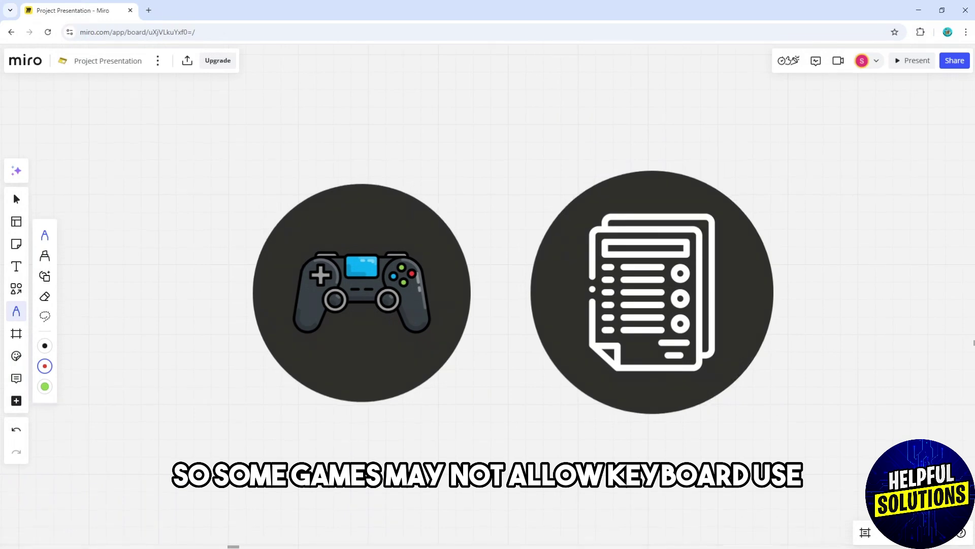